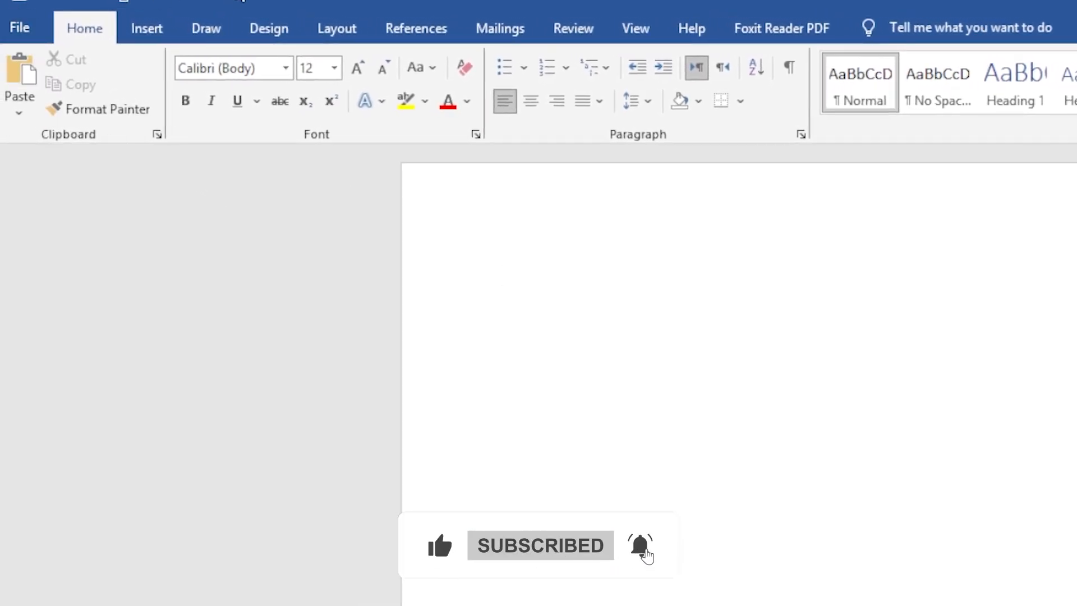
# Enable the Developer tab in the ribbon customization options and confirm.
pyautogui.click(37, 27)
pyautogui.click(21, 26)
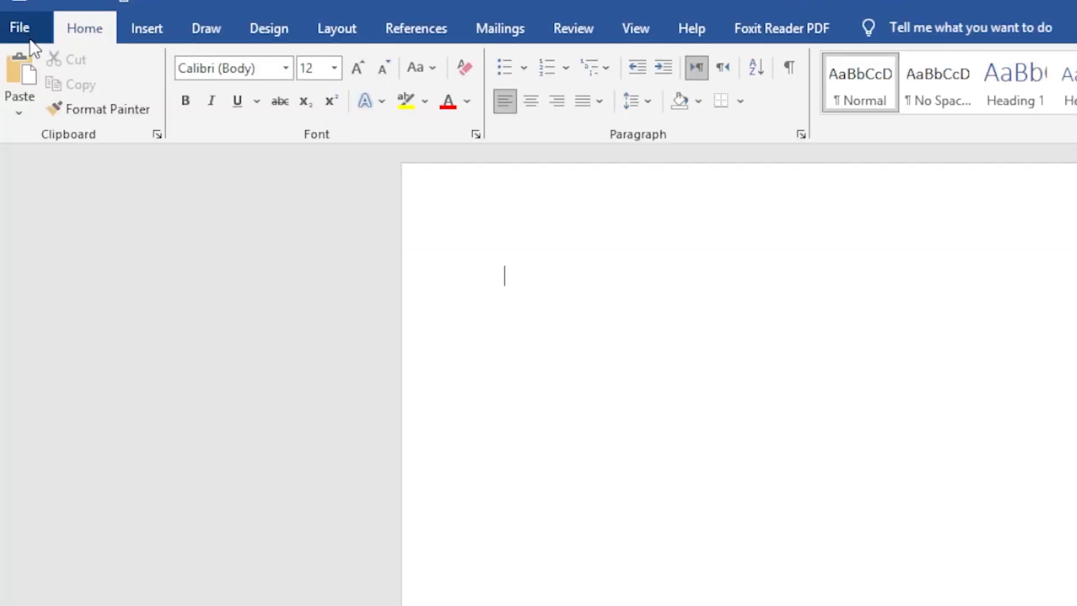
pyautogui.click(25, 23)
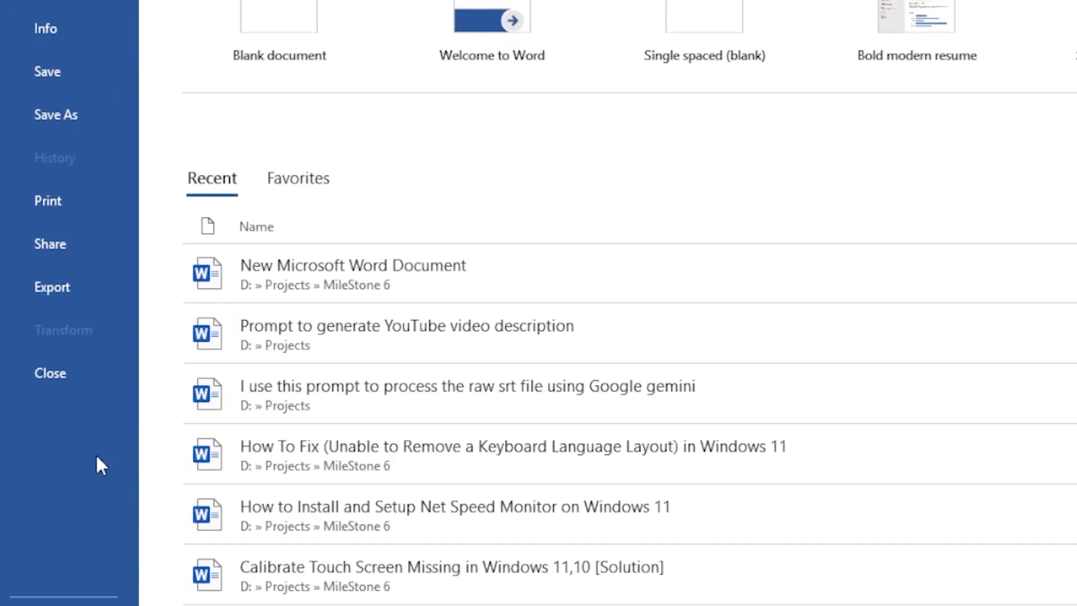
pyautogui.click(56, 576)
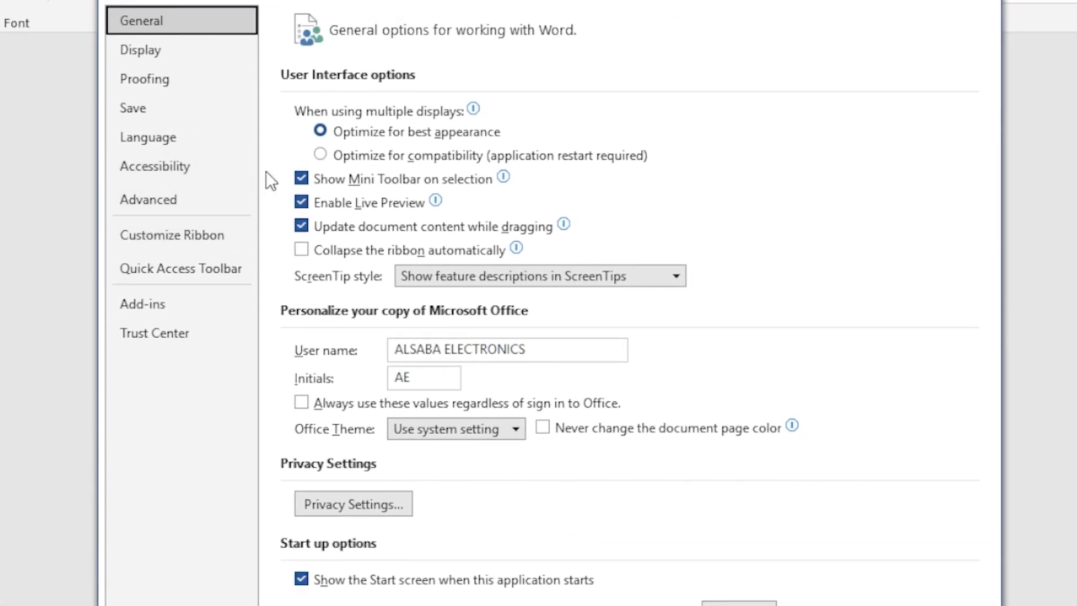
pyautogui.click(231, 234)
pyautogui.scroll(-2, 827, 428)
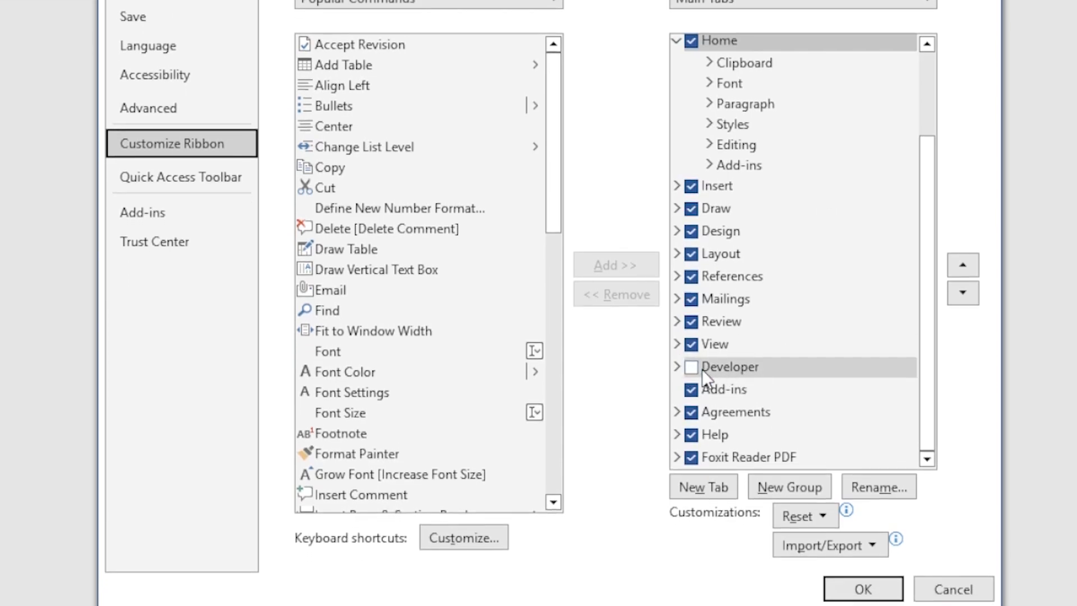
pyautogui.click(695, 368)
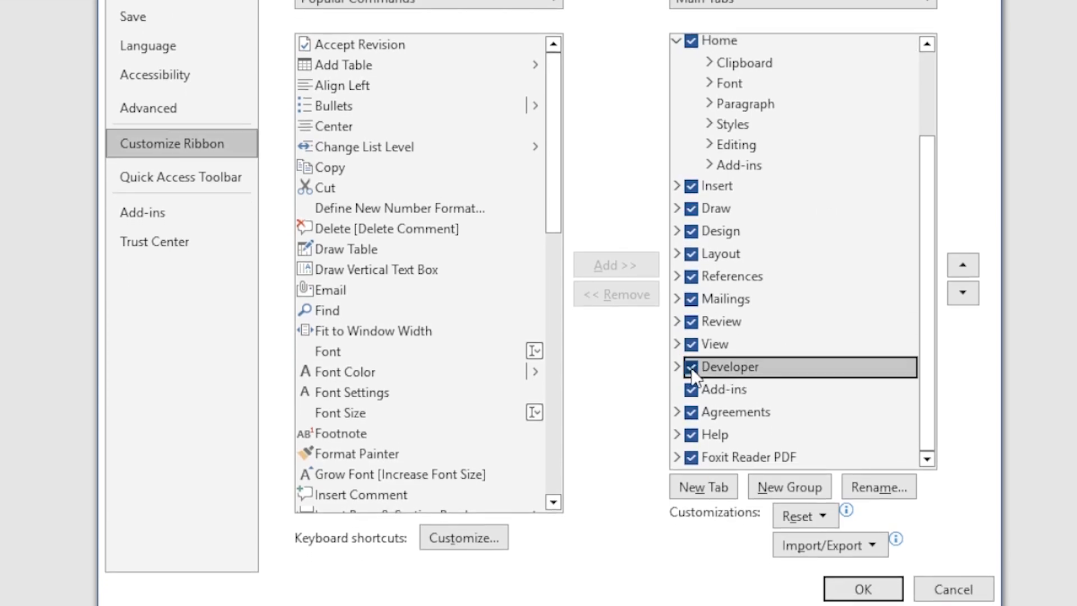
pyautogui.click(848, 590)
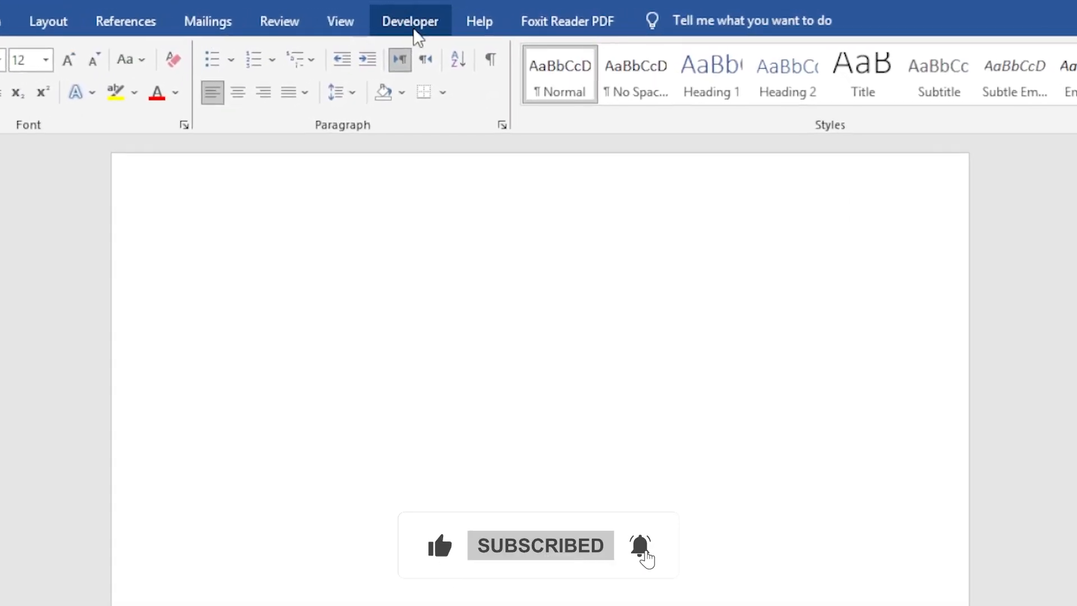
# Insert a drop-down list content control in the blank document and give it the choices option1 and option2.
pyautogui.click(396, 22)
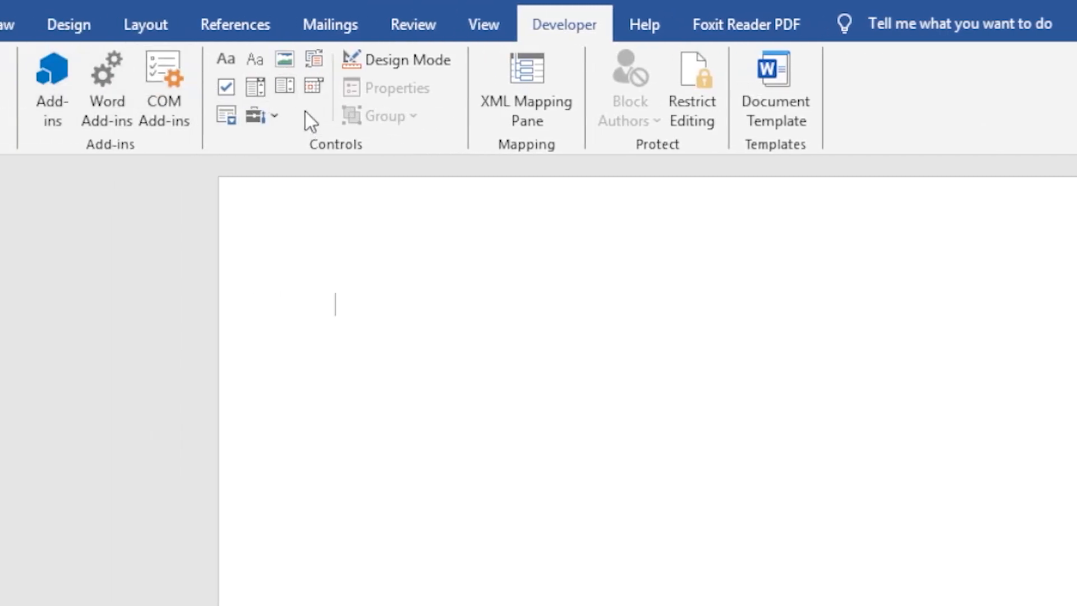
pyautogui.click(285, 87)
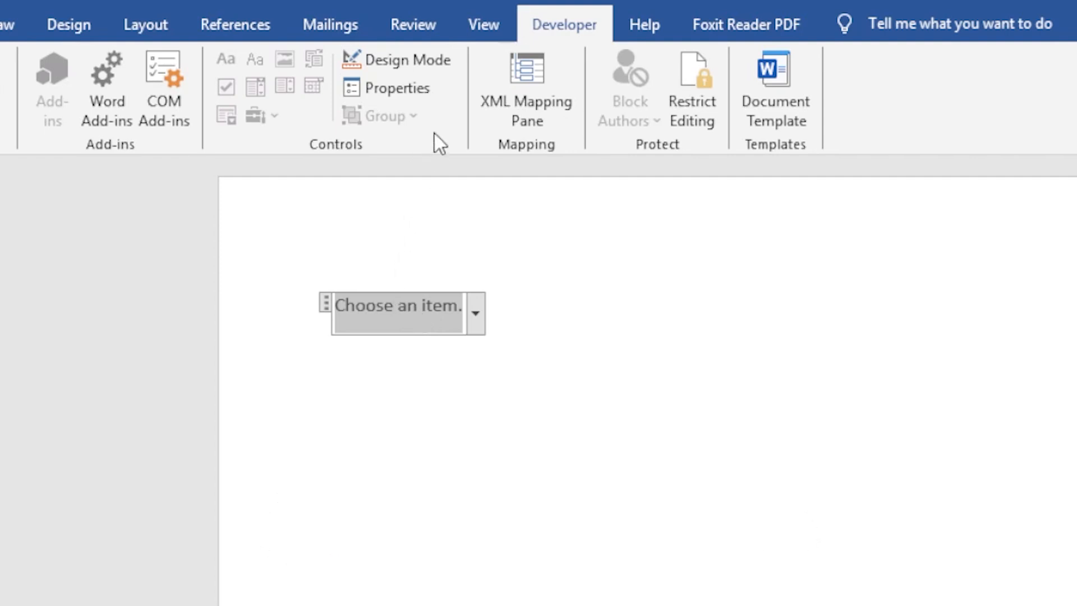
pyautogui.click(415, 94)
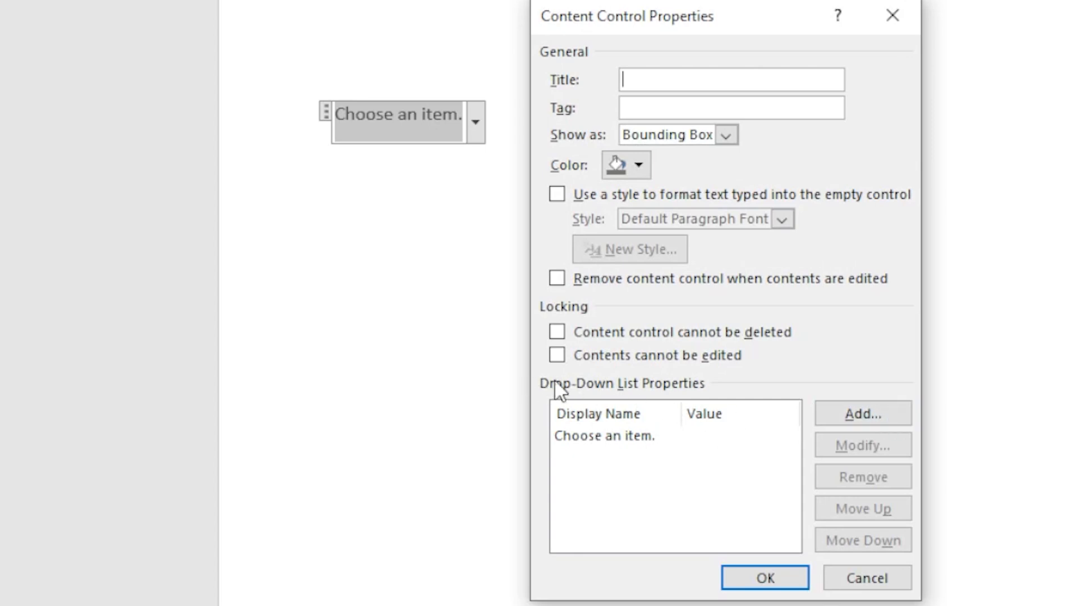
pyautogui.click(888, 418)
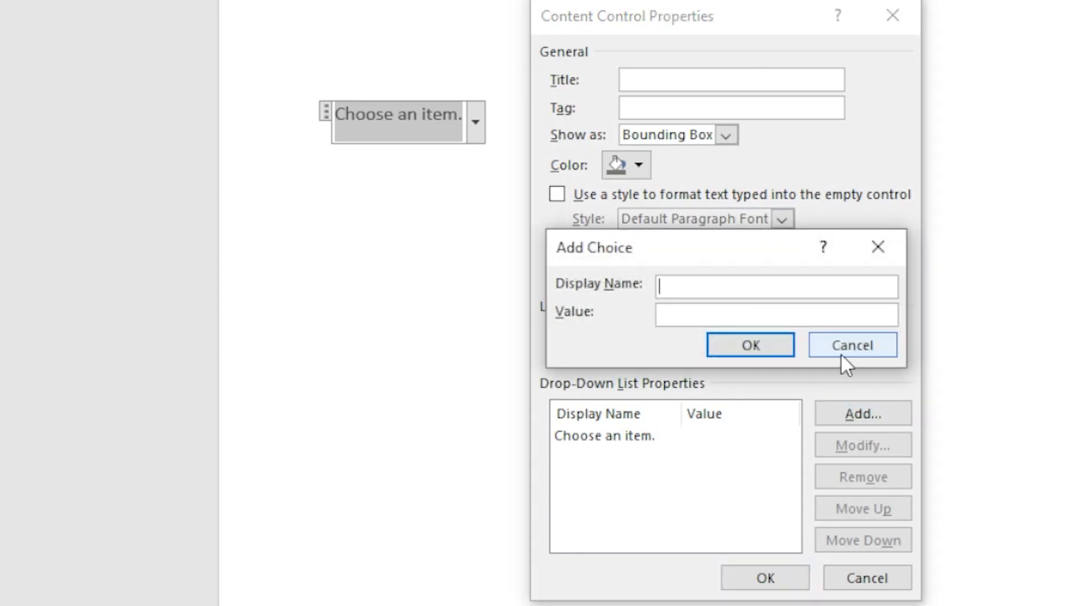
pyautogui.write('option1')
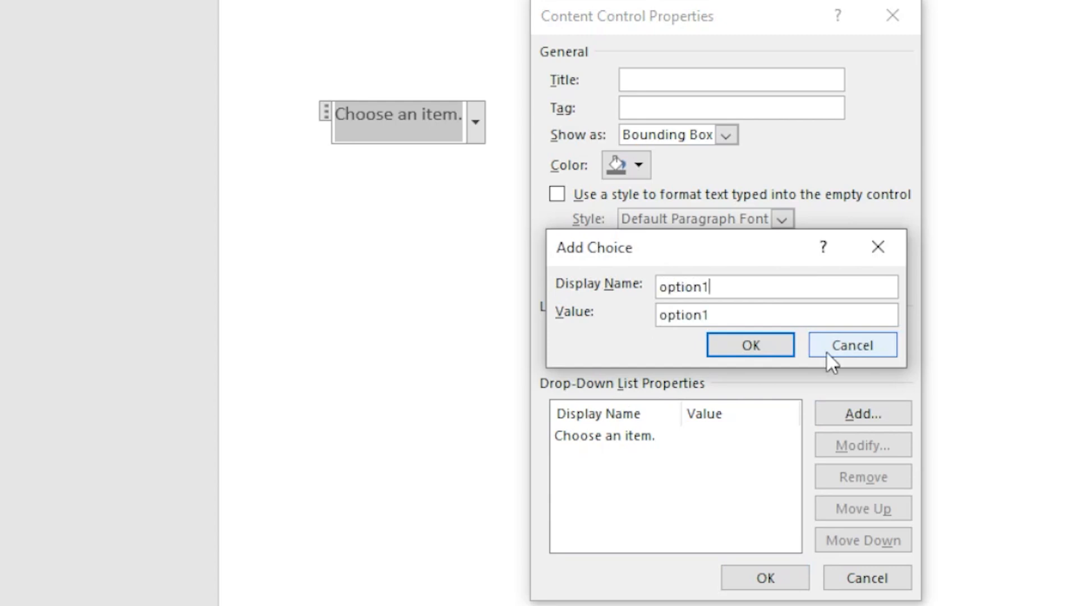
pyautogui.click(749, 343)
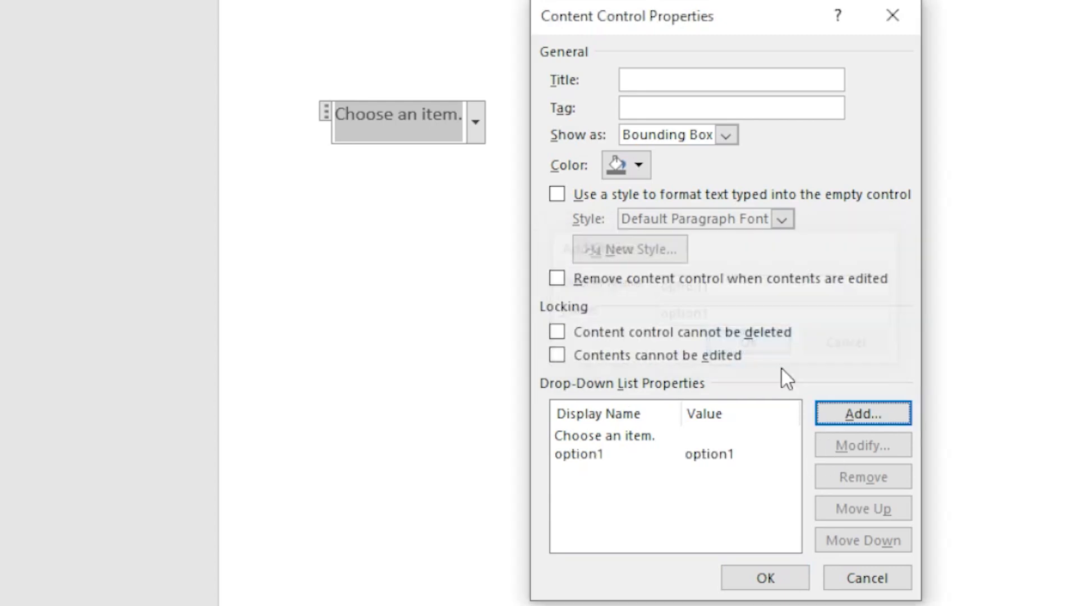
pyautogui.click(862, 412)
pyautogui.write('option2')
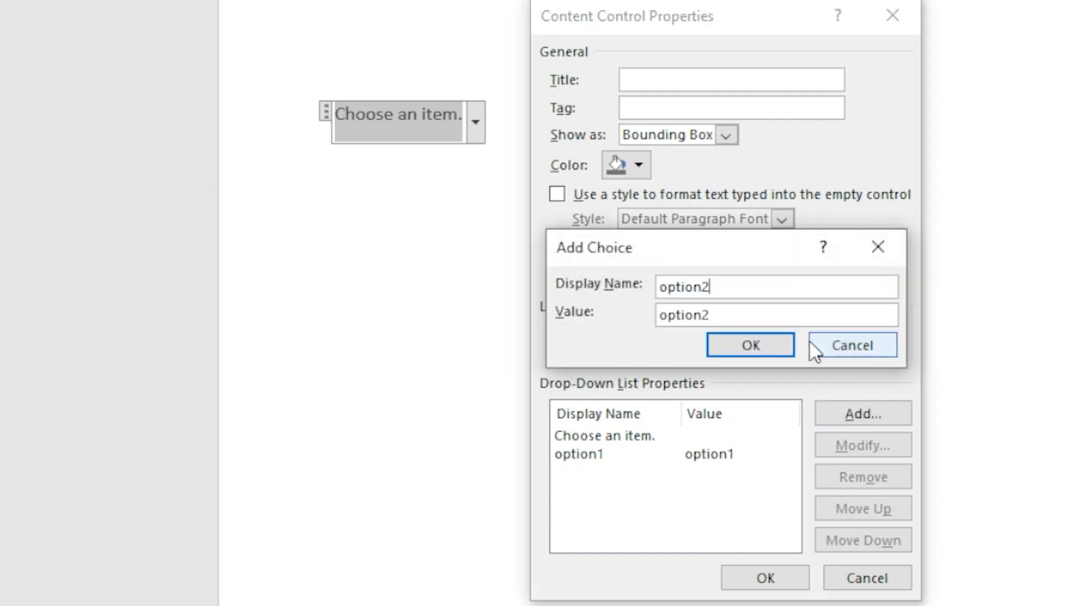
pyautogui.click(772, 345)
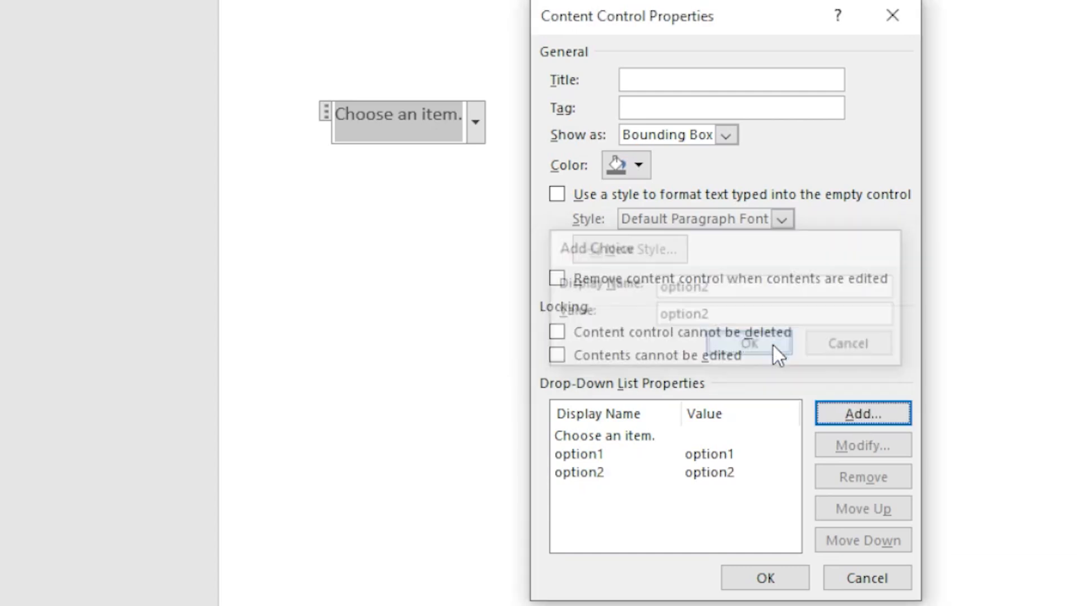
pyautogui.click(796, 579)
# Try the drop-down list by choosing option1, option2 and option1 again.
pyautogui.click(476, 128)
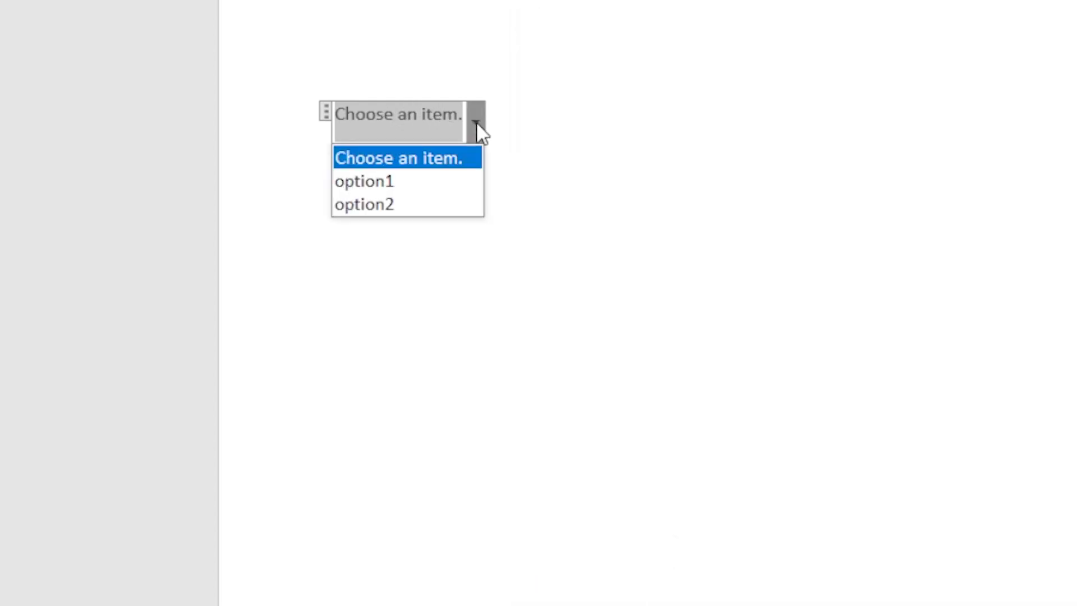
pyautogui.click(367, 184)
pyautogui.click(414, 132)
pyautogui.click(376, 203)
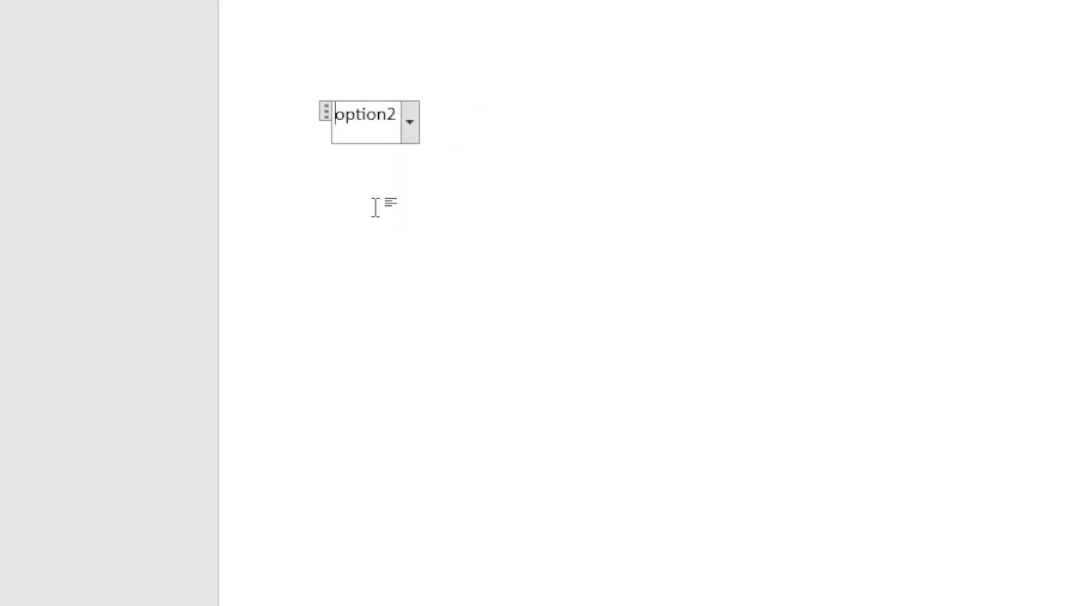
pyautogui.click(408, 127)
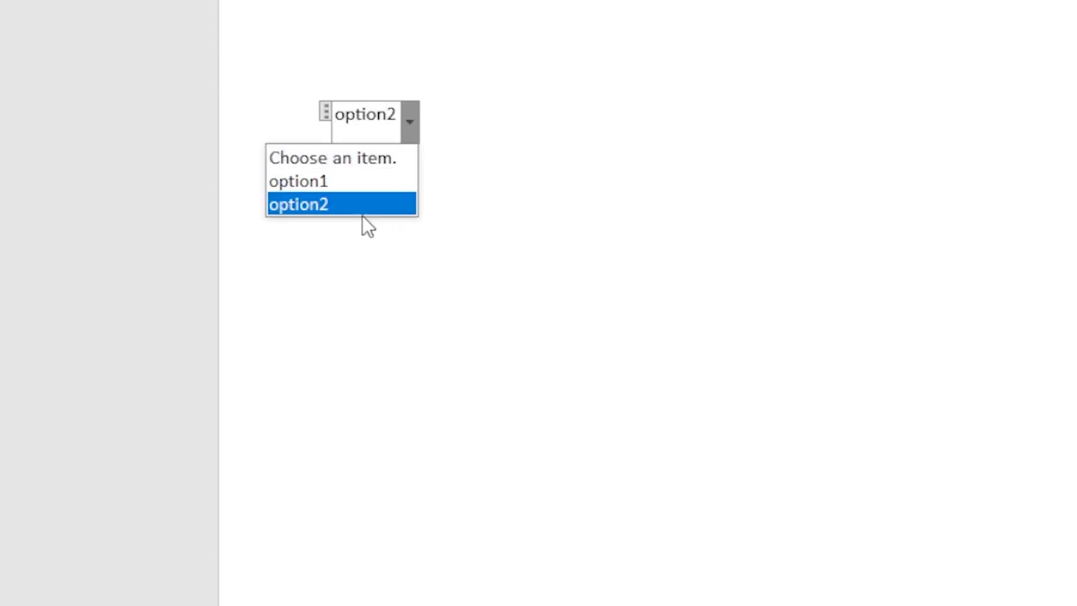
pyautogui.click(356, 180)
# Insert a second drop-down list content control directly after the first one.
pyautogui.click(511, 124)
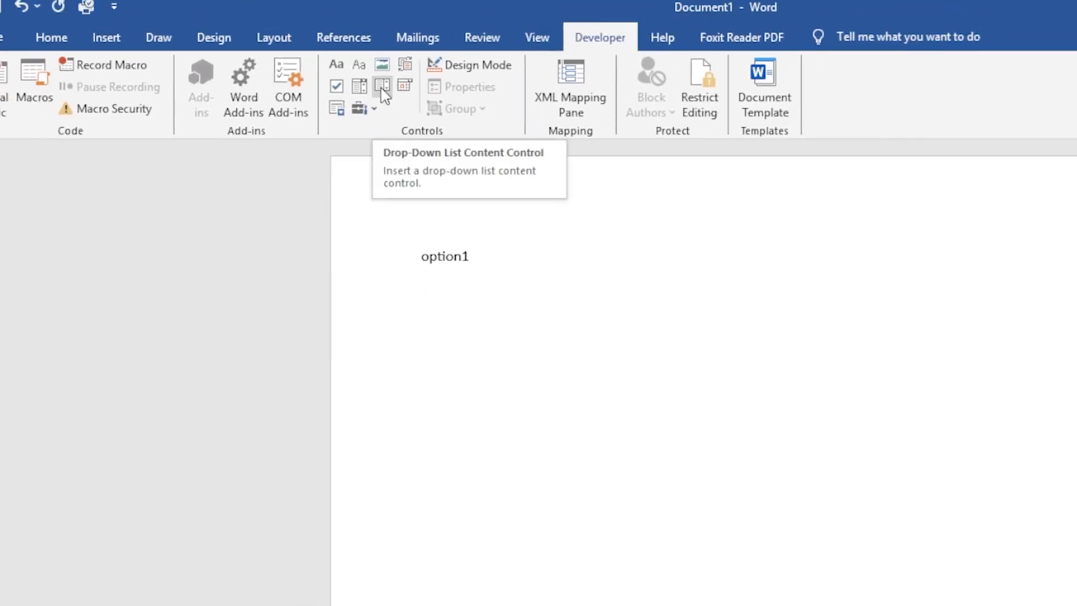
pyautogui.click(386, 90)
pyautogui.click(615, 255)
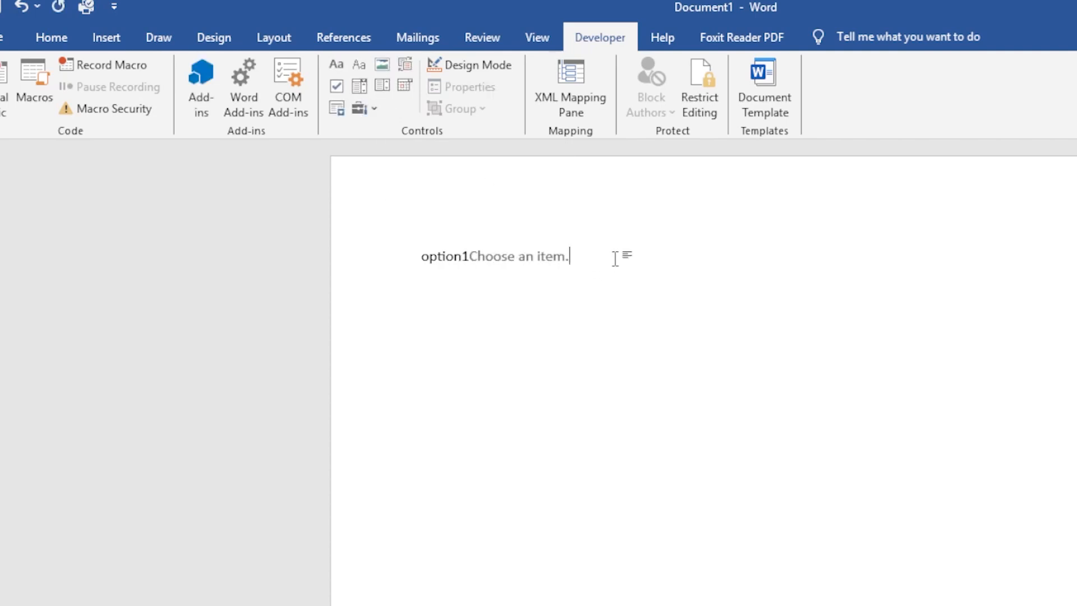
pyautogui.click(556, 272)
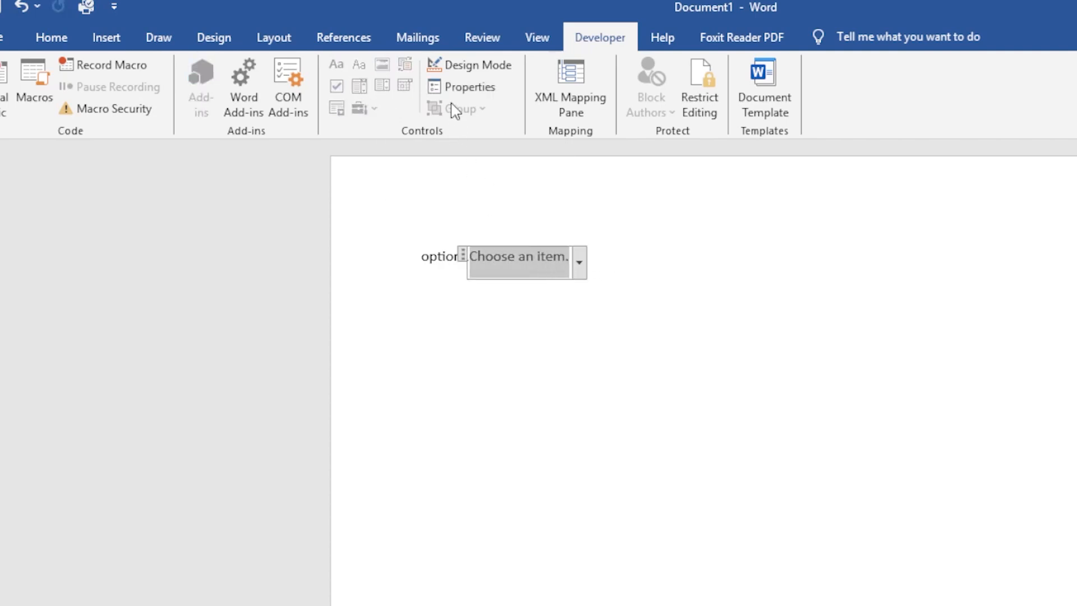
pyautogui.click(463, 87)
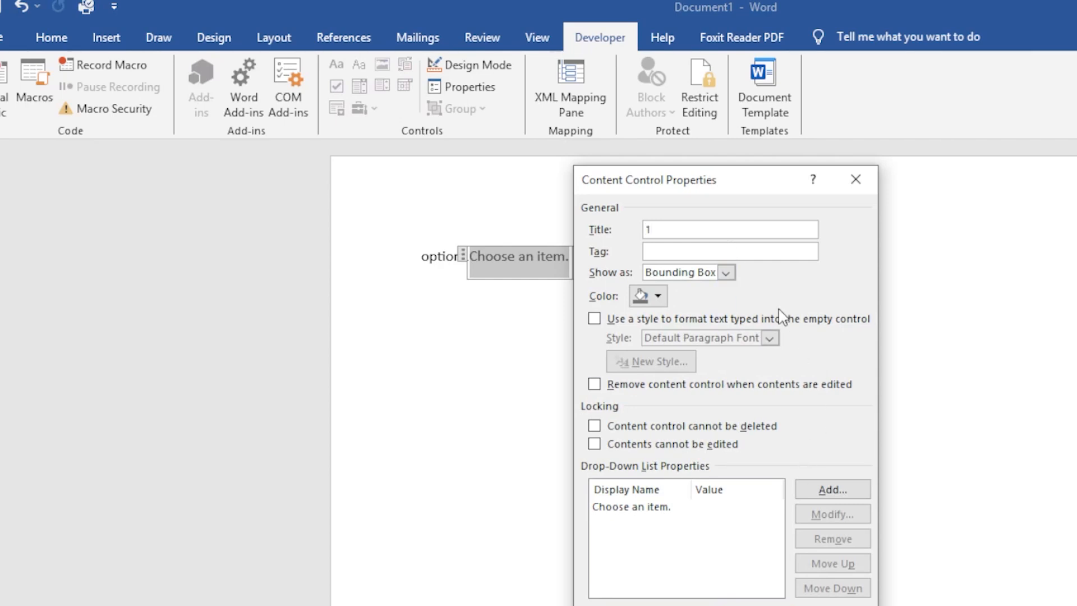
pyautogui.click(858, 492)
pyautogui.click(822, 436)
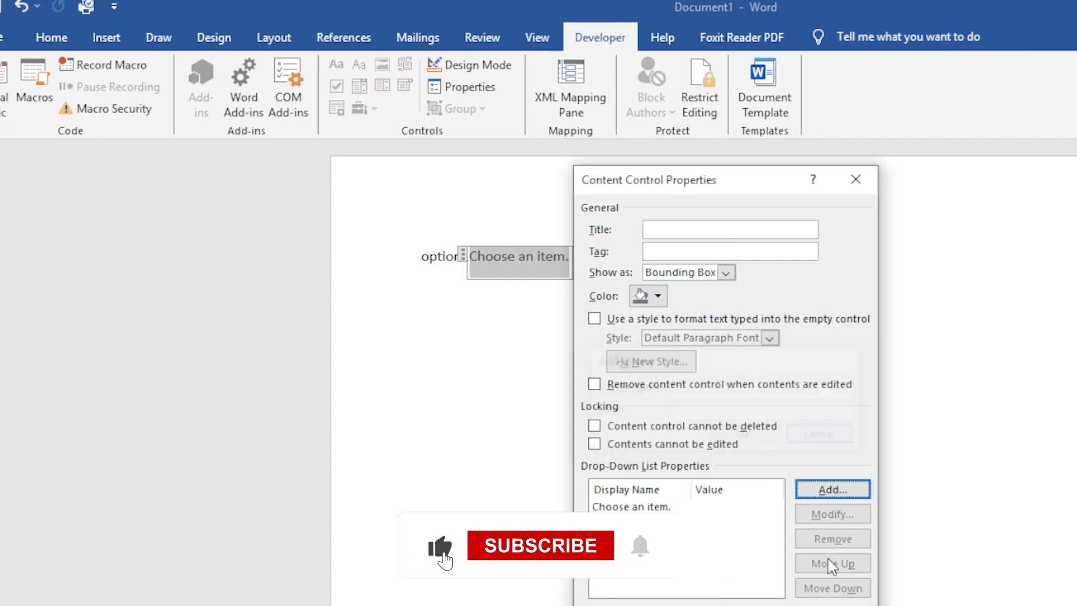
pyautogui.press('Escape')
pyautogui.click(780, 310)
# Restrict editing of the document to filling in forms and start enforcing protection without a password.
pyautogui.click(446, 257)
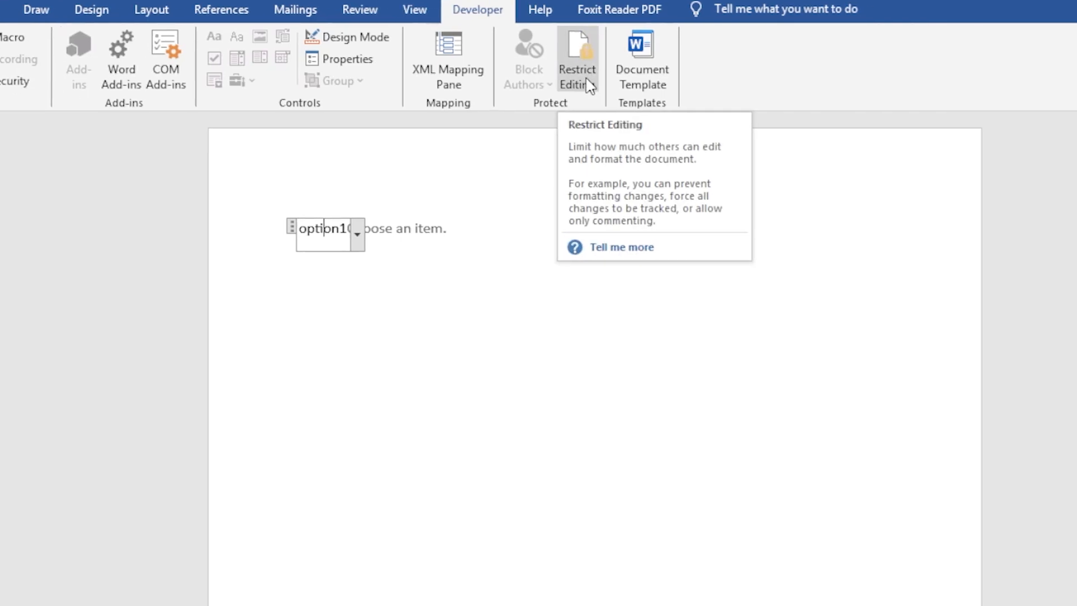
pyautogui.click(712, 112)
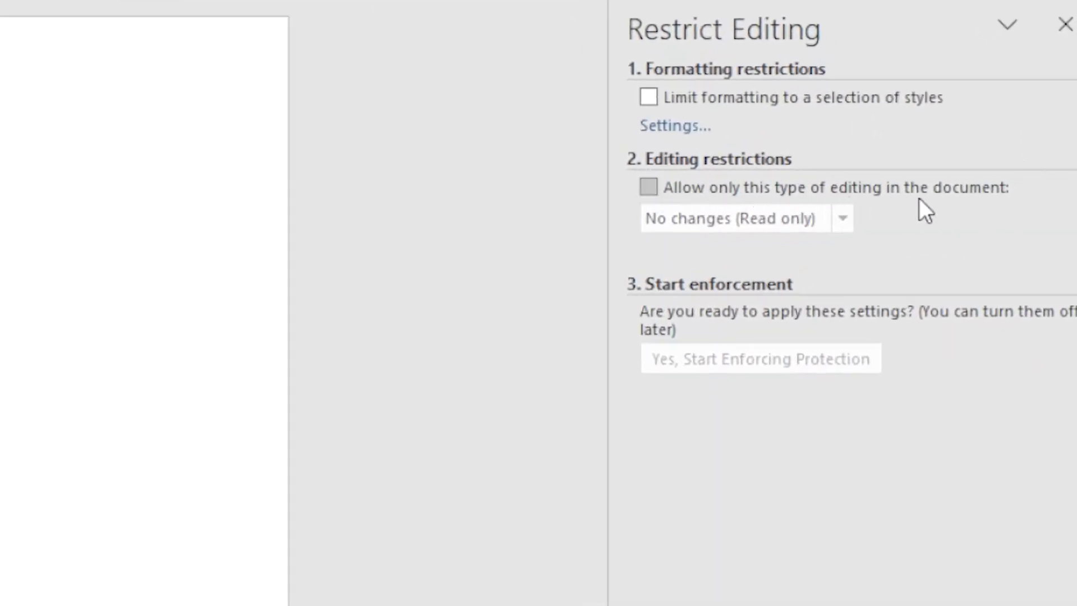
pyautogui.click(740, 192)
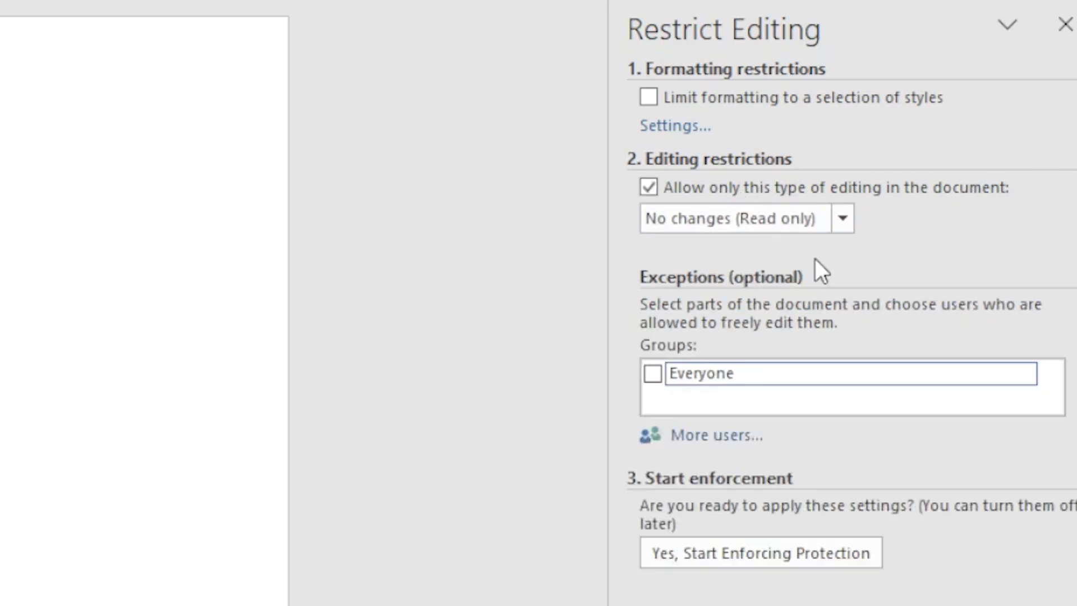
pyautogui.click(839, 223)
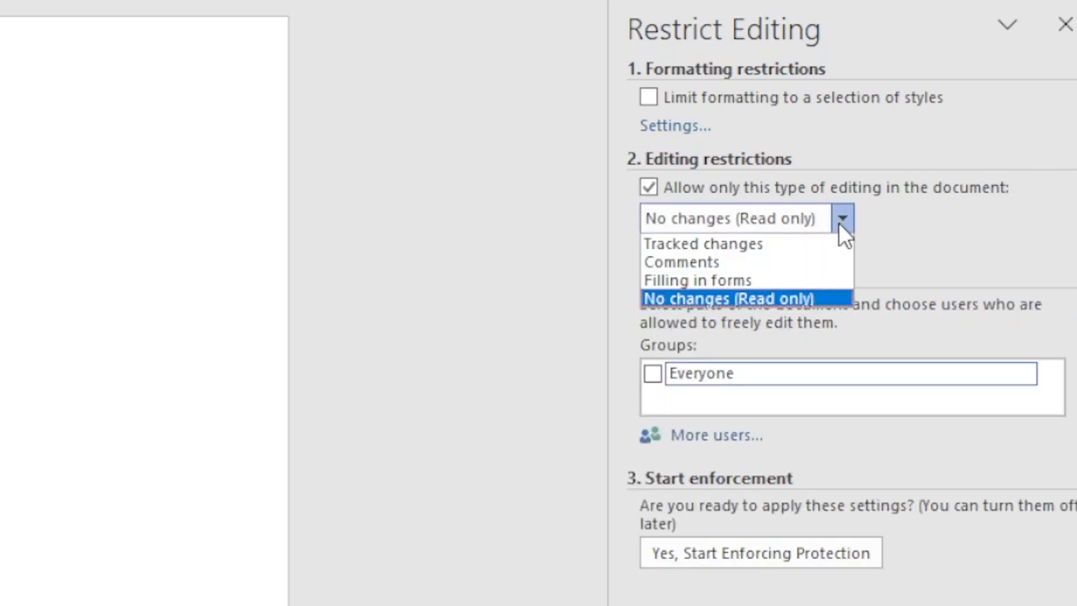
pyautogui.click(776, 278)
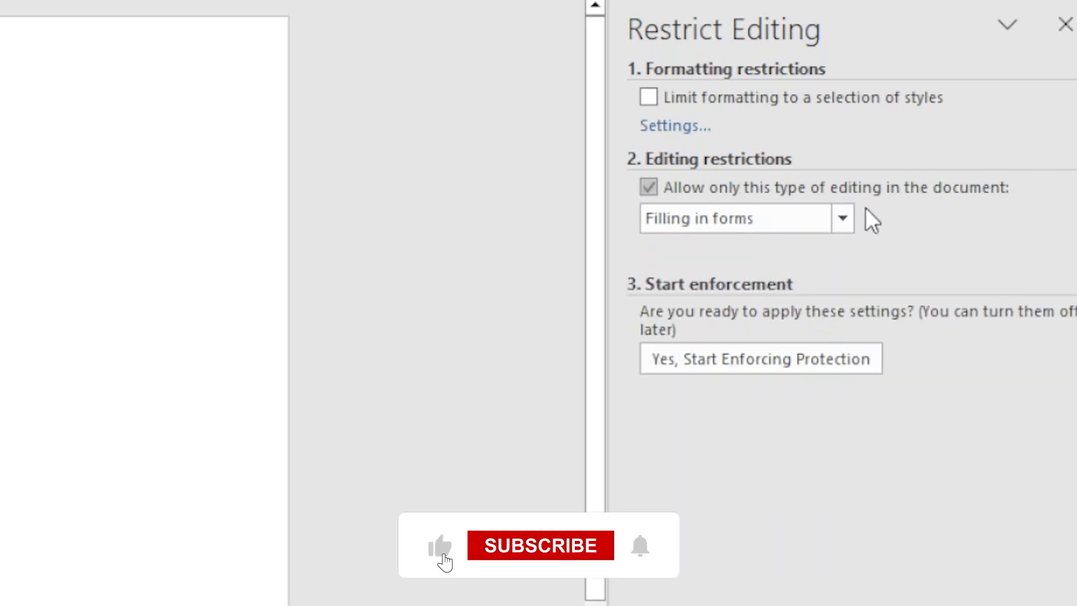
pyautogui.click(732, 363)
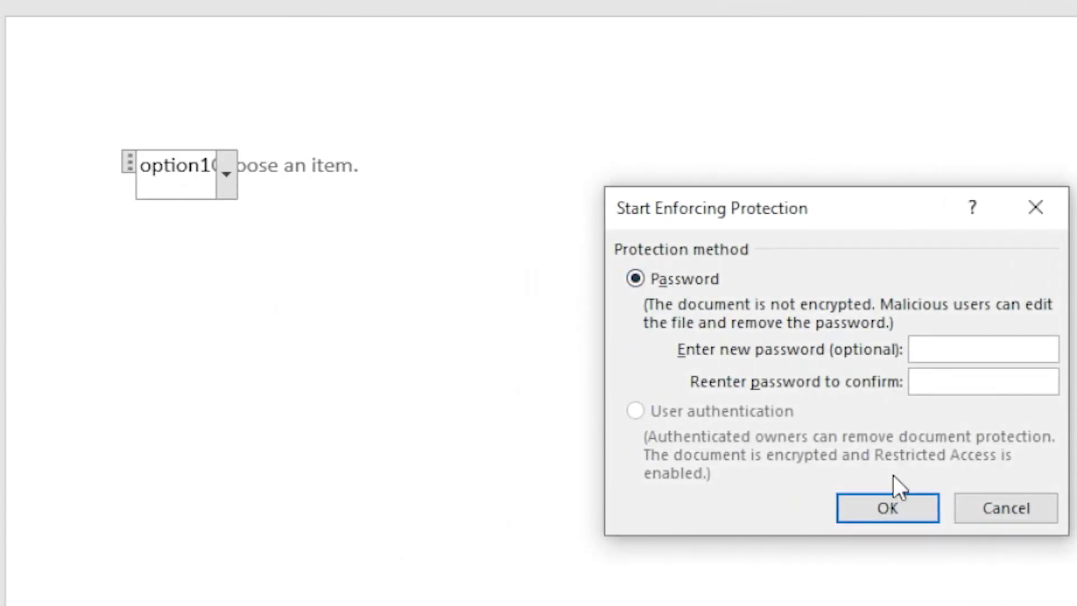
pyautogui.click(899, 503)
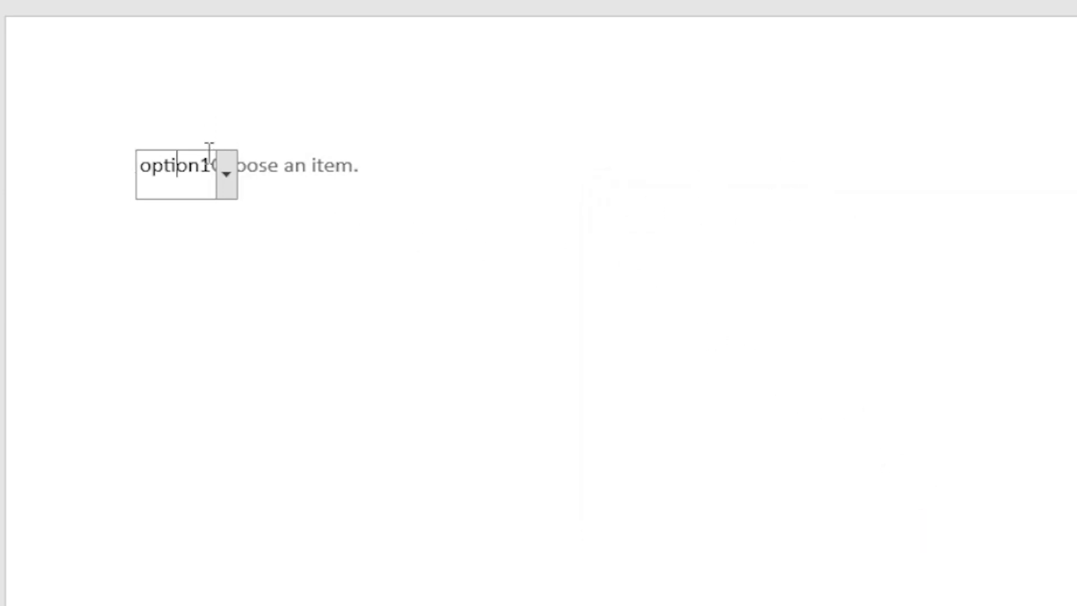
# Check how both drop-down lists behave in the protected document, expanding the second list's choices.
pyautogui.click(234, 171)
pyautogui.click(233, 170)
pyautogui.click(280, 175)
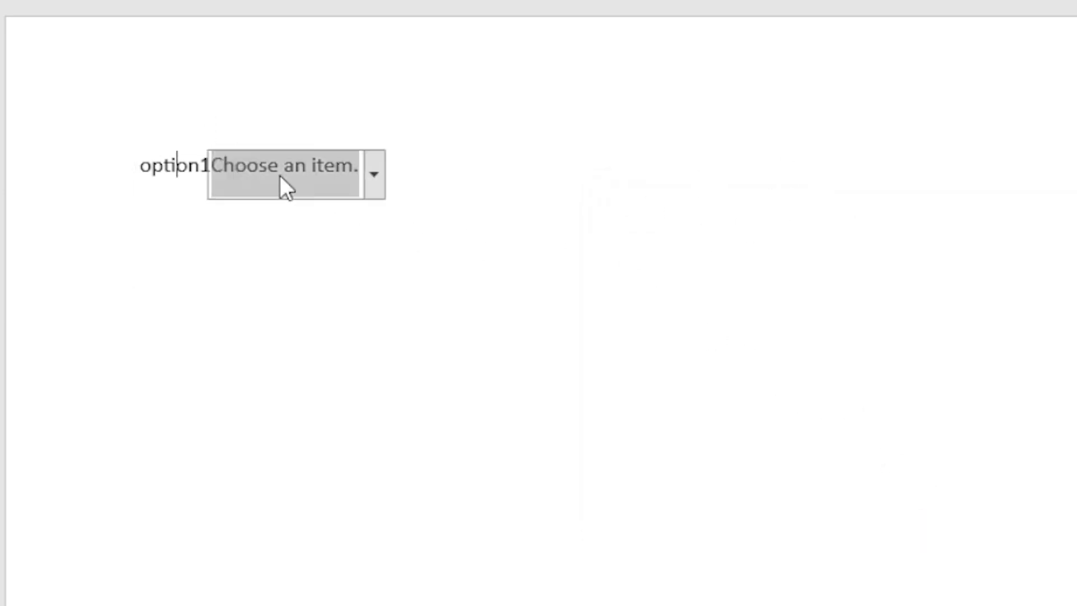
pyautogui.click(373, 174)
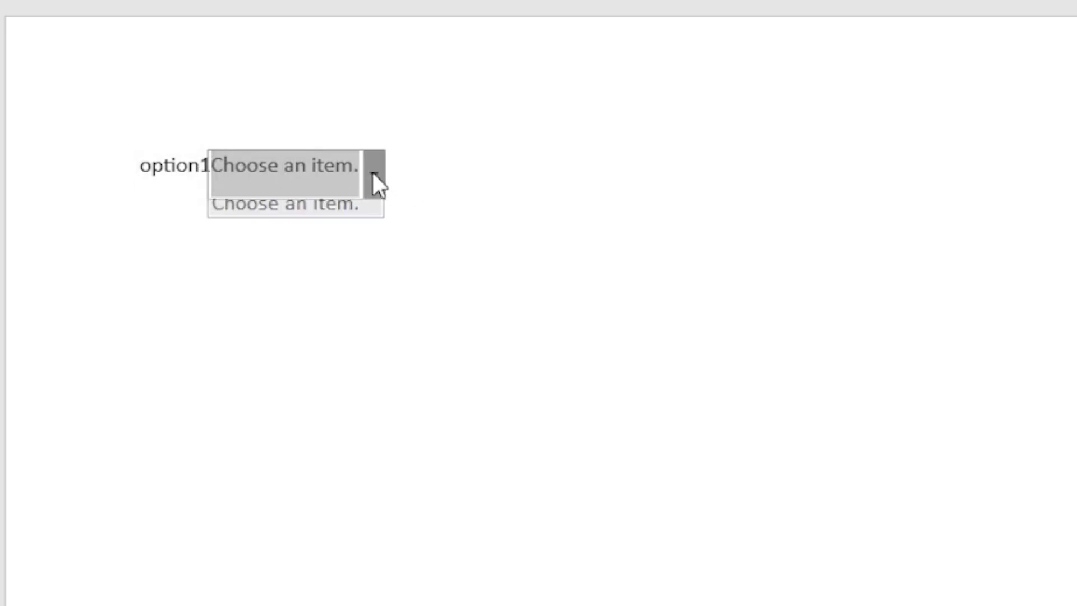
pyautogui.click(374, 171)
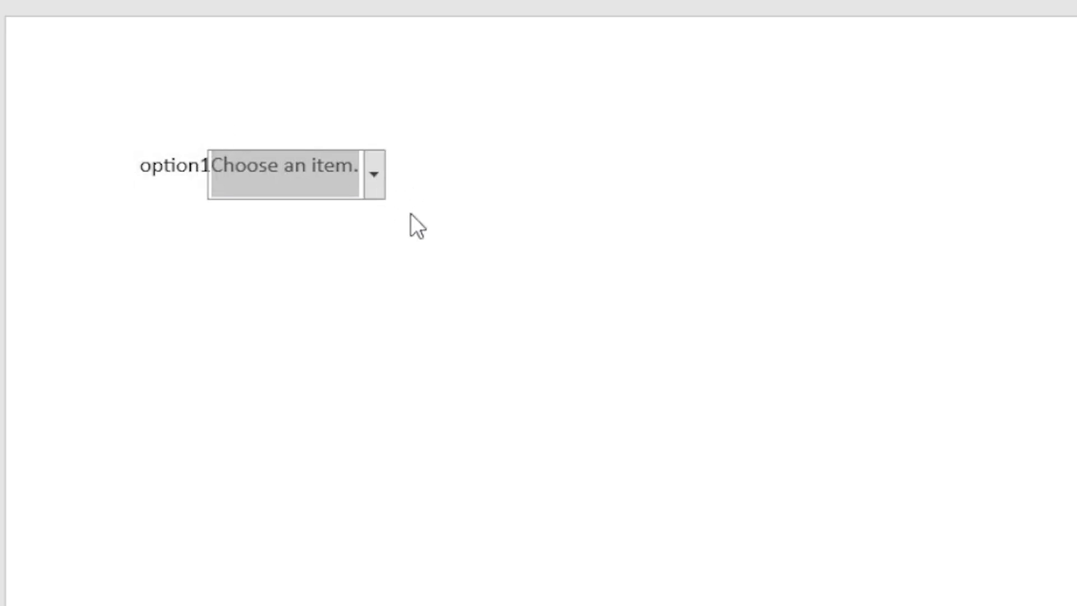
pyautogui.click(175, 186)
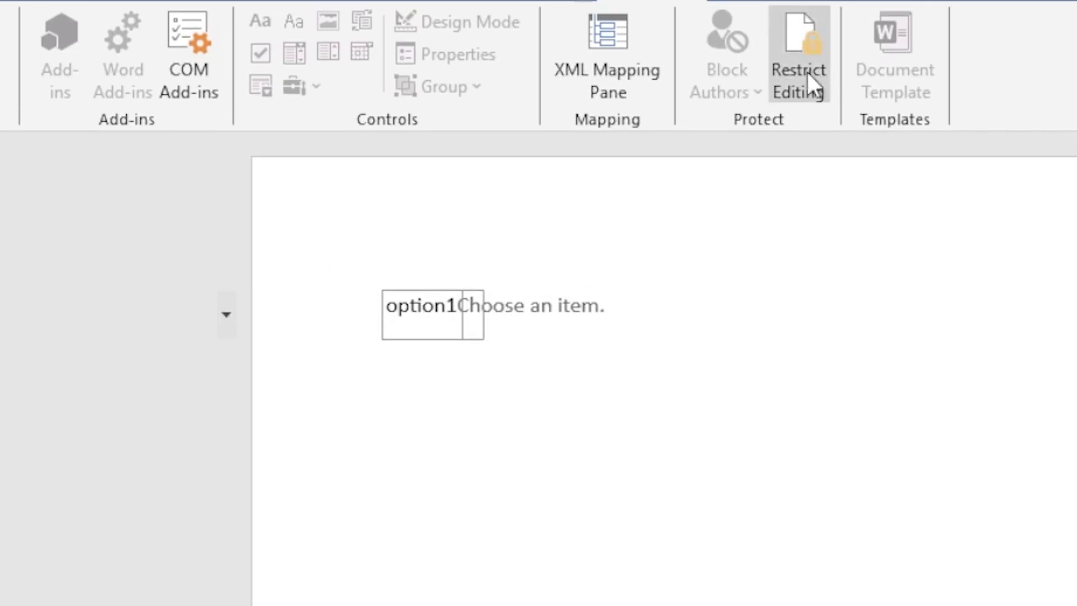
# Stop the document protection and expand the choices of the first drop-down list.
pyautogui.click(806, 70)
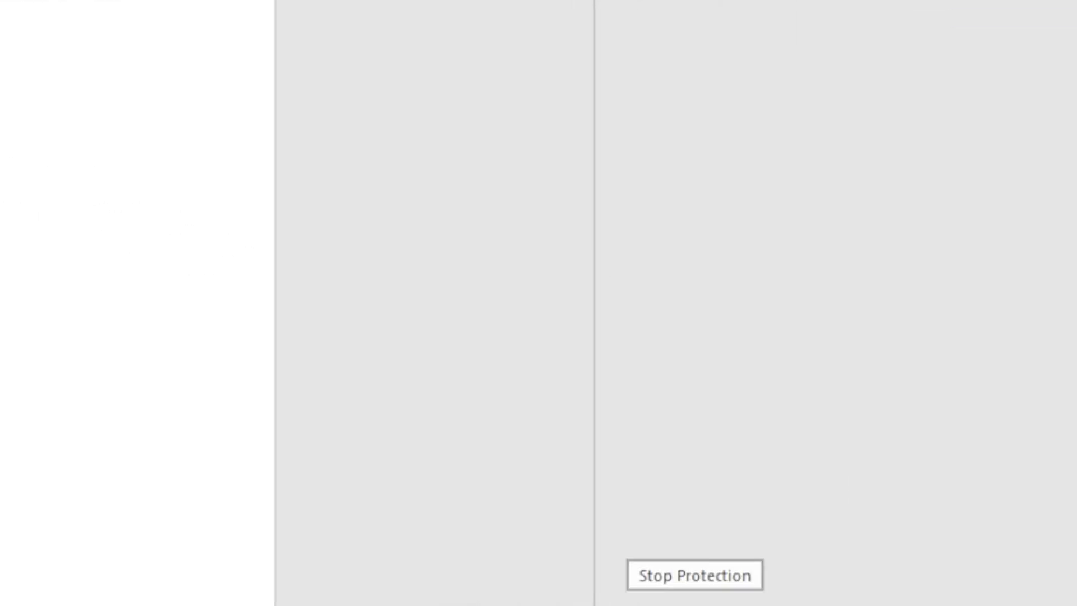
pyautogui.click(739, 573)
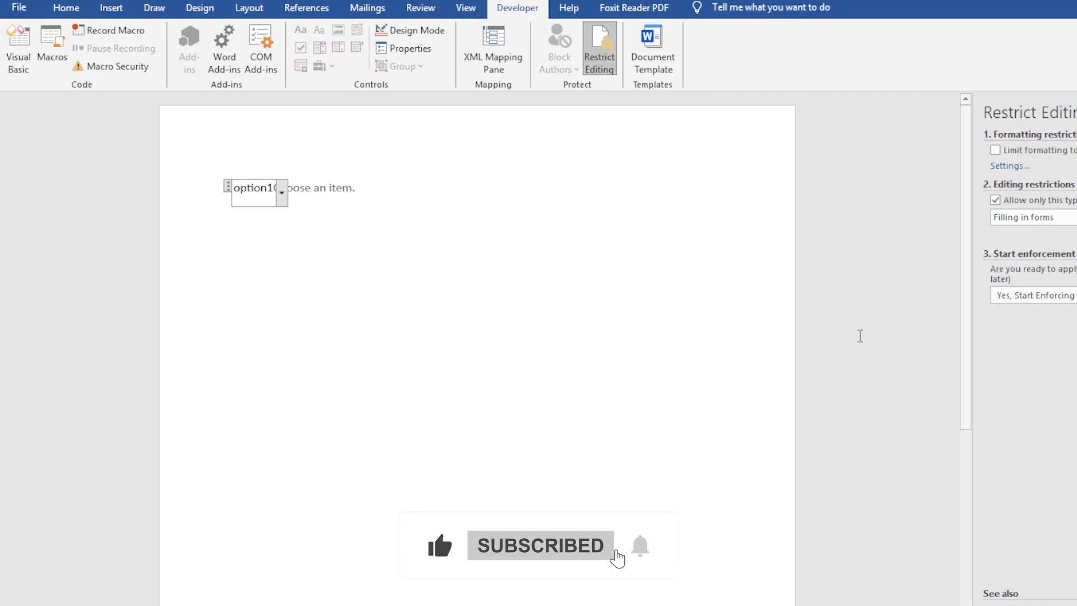
pyautogui.click(282, 192)
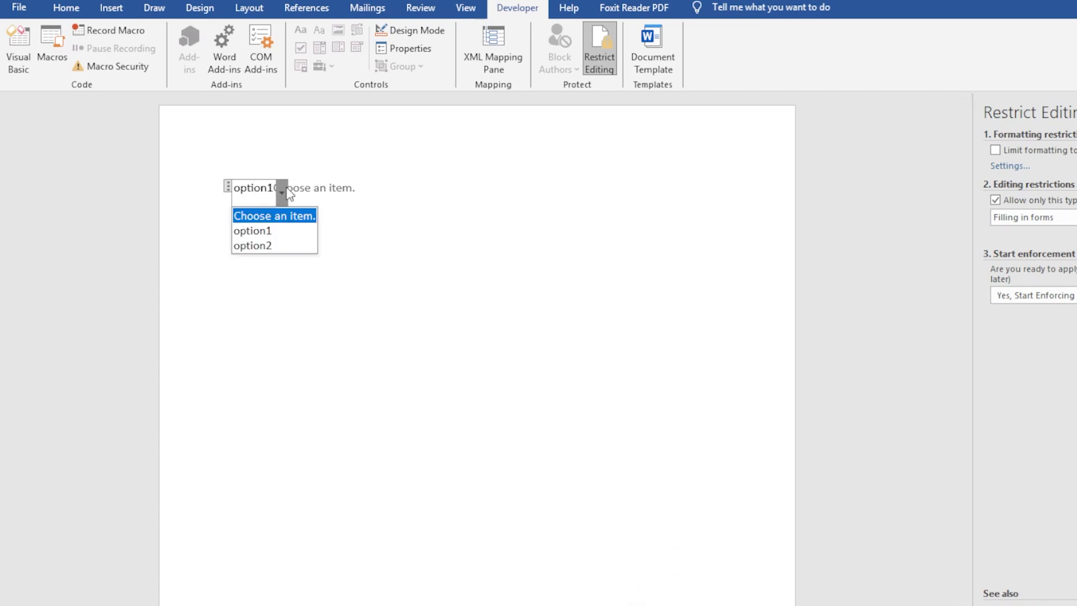